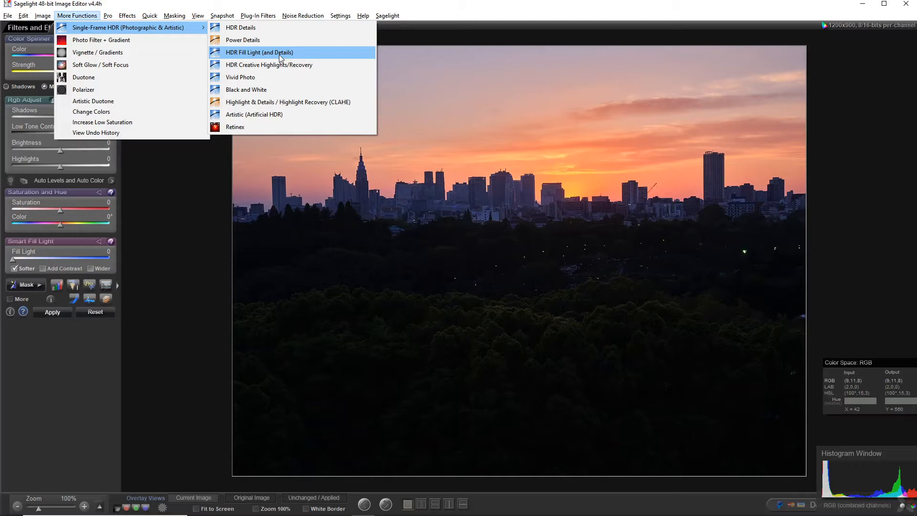
Step: Start HDR Fill Light (and Details) on the skyline photo, set the Blend Curve to 22 and compare with the unchanged image
click(280, 53)
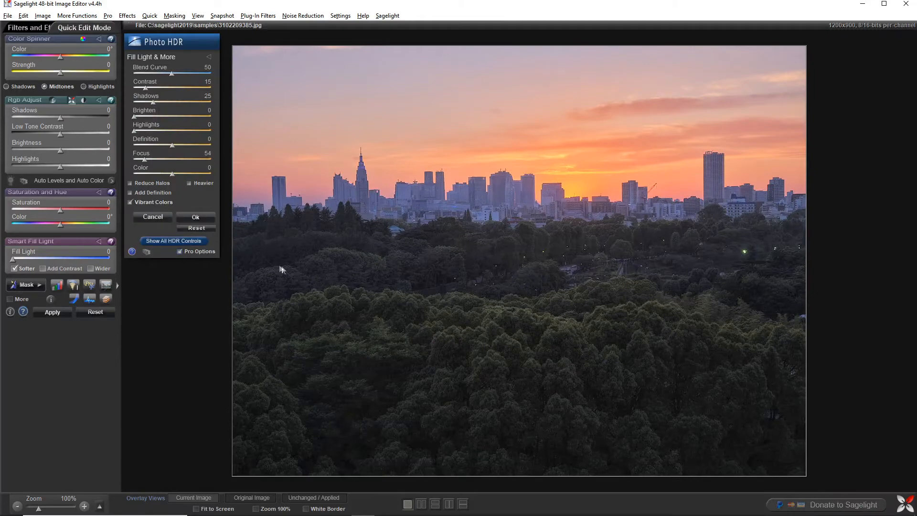
click(318, 500)
click(318, 499)
drag(162, 72, 150, 71)
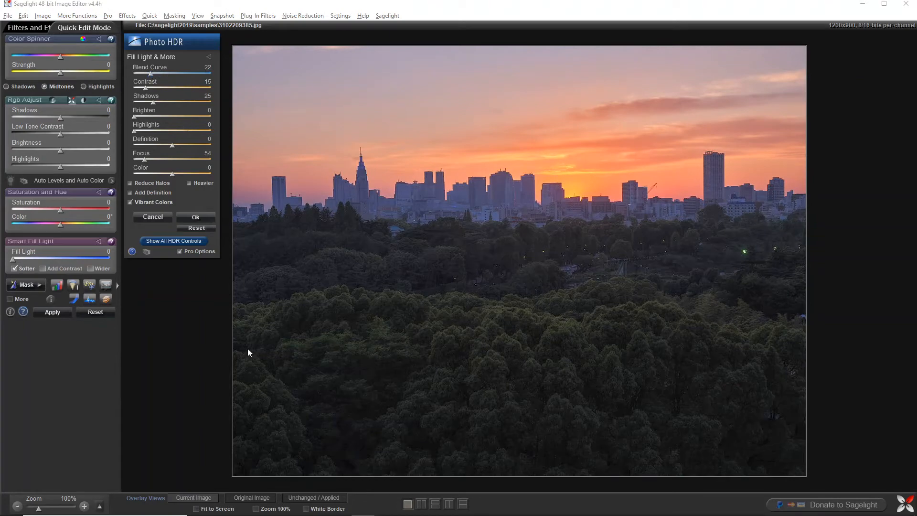
click(303, 497)
click(303, 497)
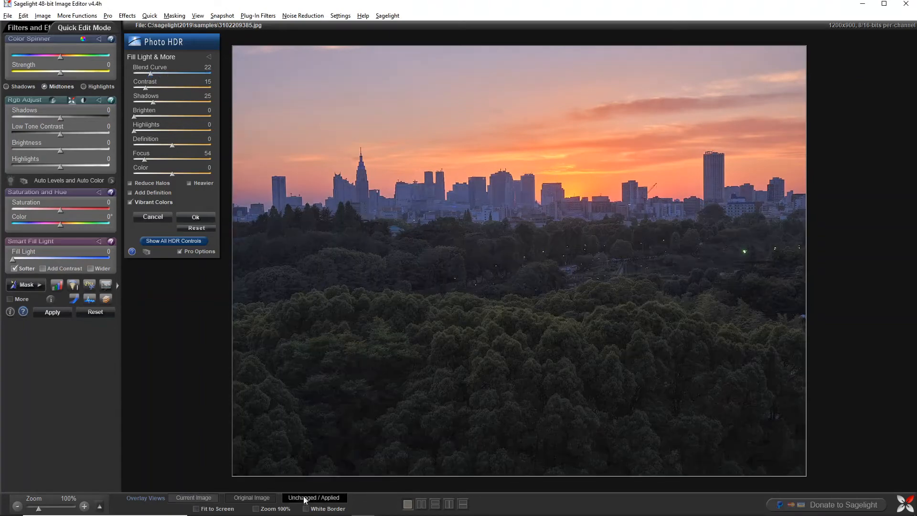
Step: Try the HDR Blend Curve at 0 and at 34, comparing the result with the unchanged image
drag(150, 70, 133, 74)
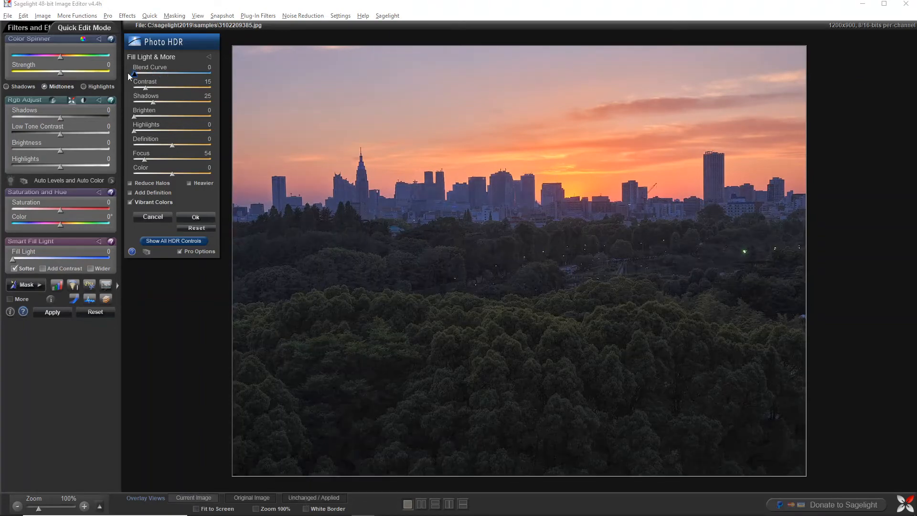
click(308, 497)
click(308, 497)
click(308, 497)
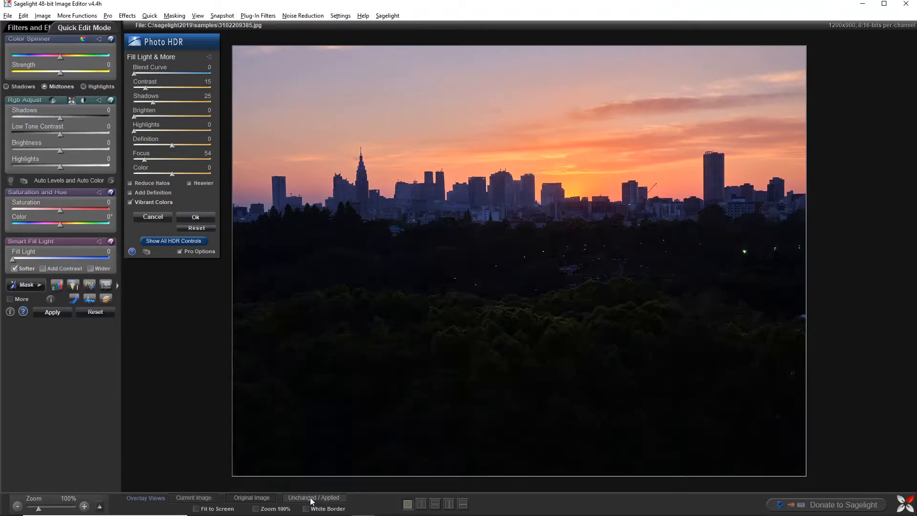
click(308, 497)
drag(141, 75, 160, 72)
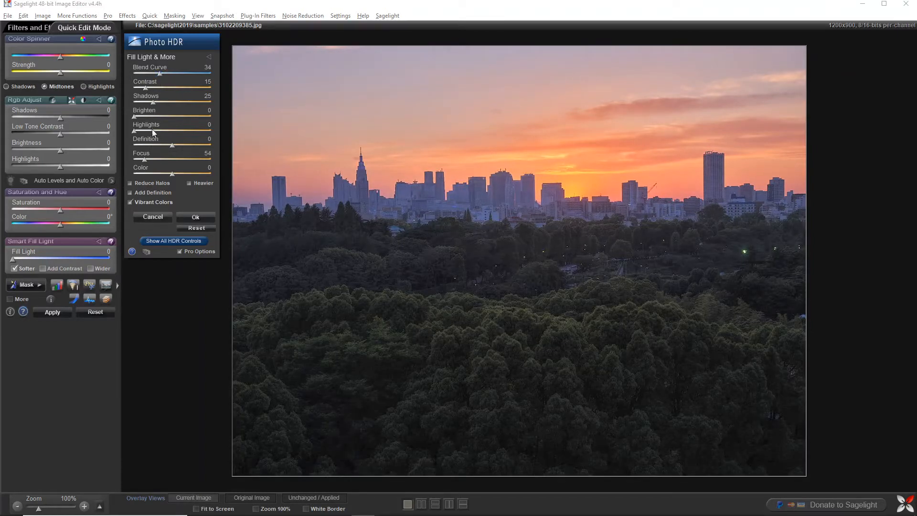
Step: Set Definition to -20, Blend Curve to 29 and Focus to about 150, and apply the HDR fill light
mouse_move(136, 116)
mouse_down()
mouse_move(153, 117)
mouse_move(134, 117)
mouse_up()
drag(144, 159, 172, 147)
drag(160, 72, 156, 73)
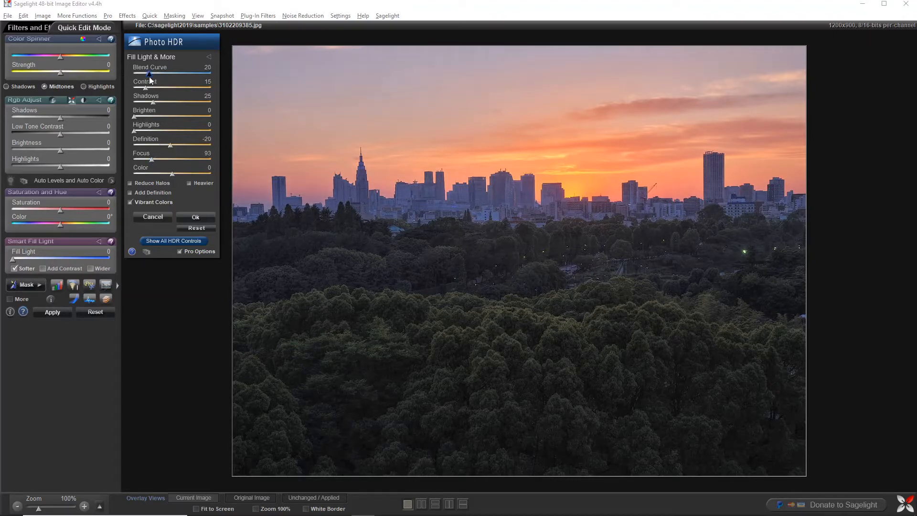
drag(149, 159, 193, 157)
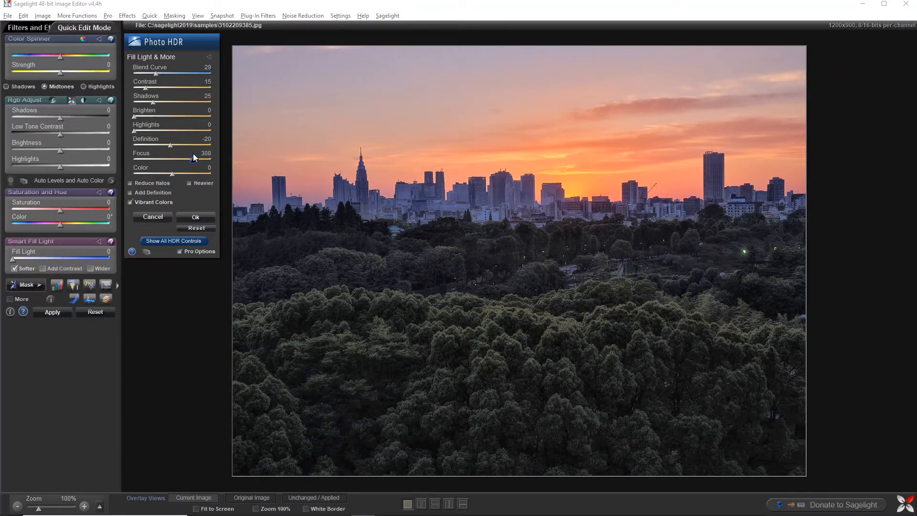
drag(186, 155, 166, 167)
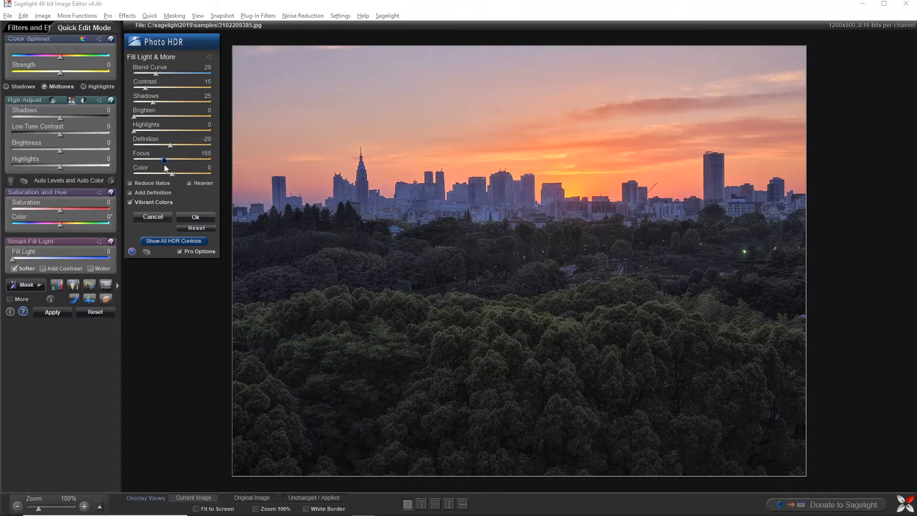
click(200, 219)
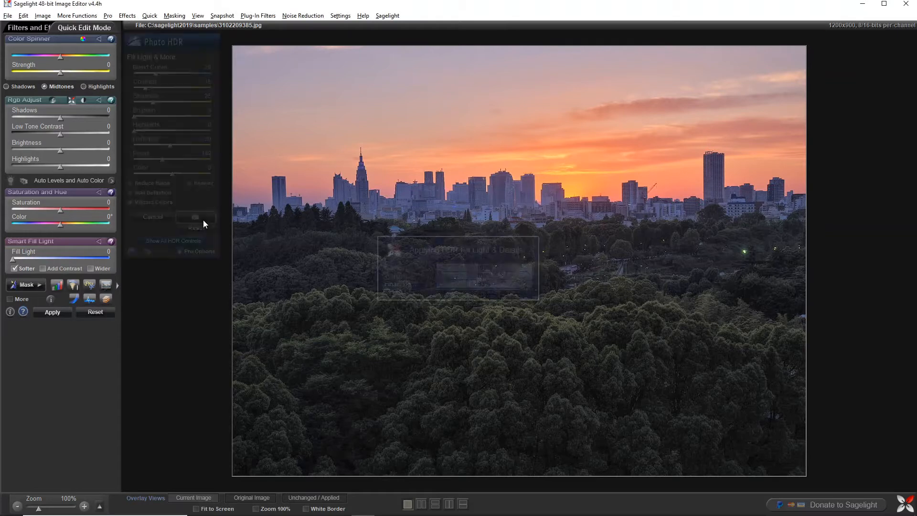
Step: In Smart Light with more options shown, set Smart Contrast to 15, Shadows Range to 90, Strength to 55 and Backlight to -68
click(75, 287)
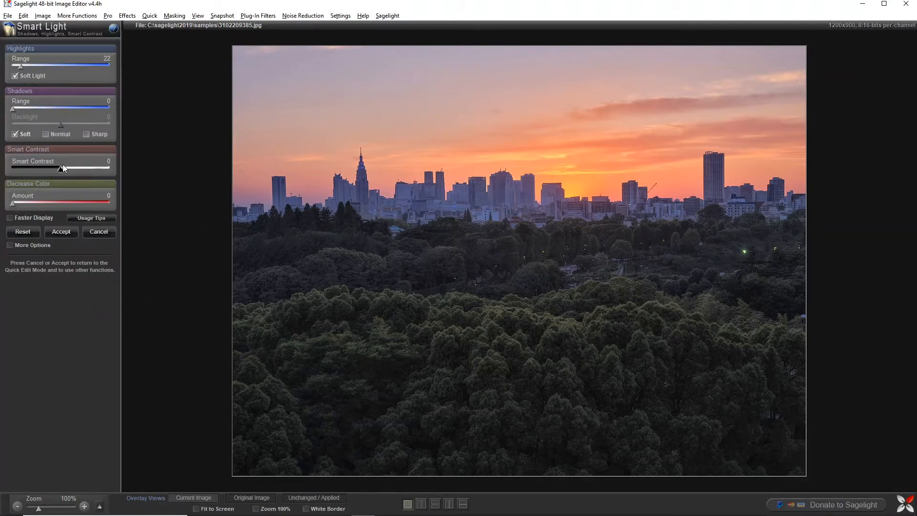
drag(63, 167, 67, 167)
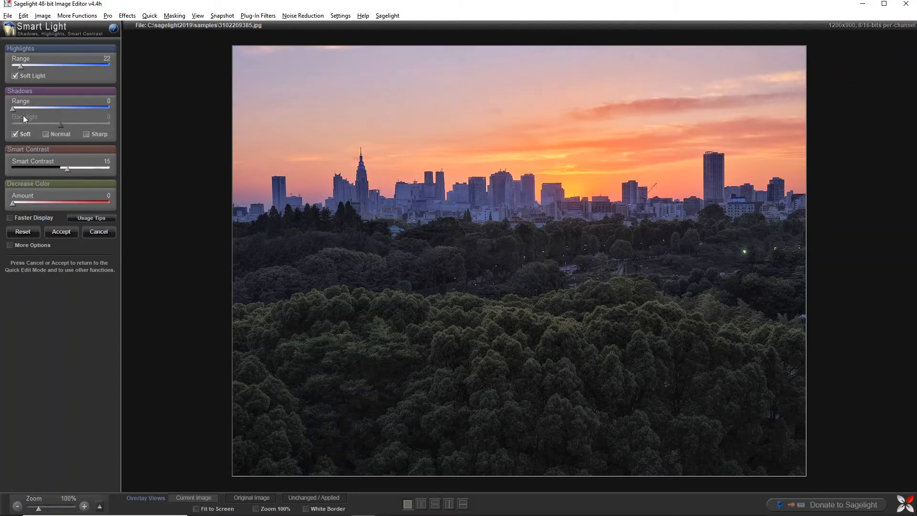
click(10, 245)
drag(13, 121, 28, 156)
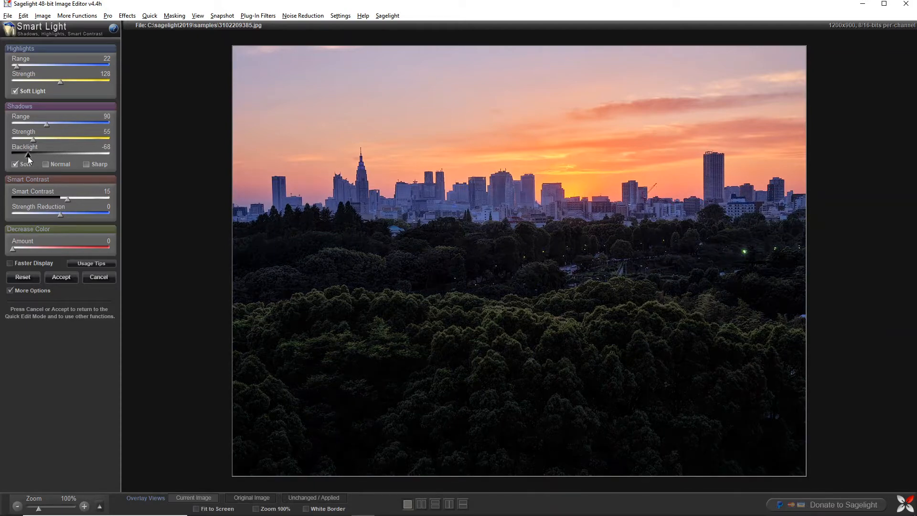
Step: Fine-tune the shadows and Smart Contrast, compare with the unchanged image, and accept the Smart Light changes
mouse_move(39, 125)
mouse_down()
mouse_move(59, 127)
mouse_move(39, 140)
mouse_up()
click(315, 501)
click(316, 501)
drag(74, 198, 66, 199)
click(69, 280)
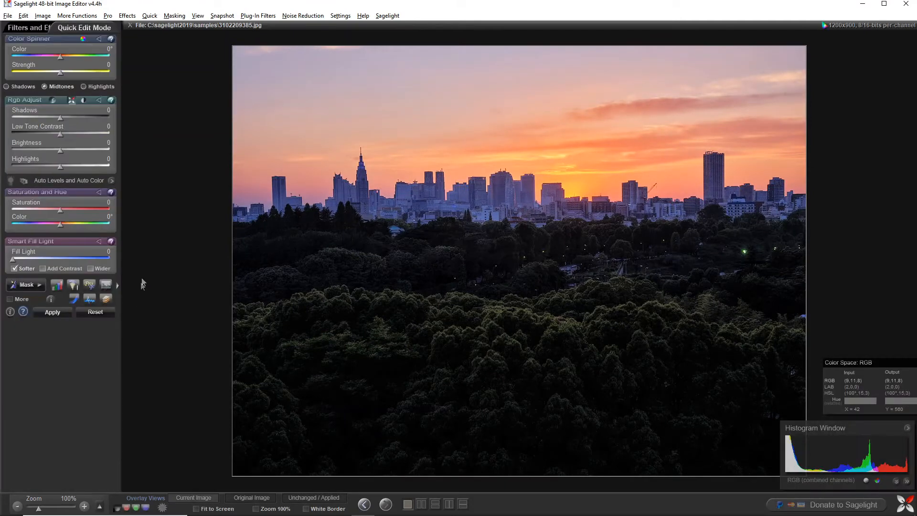
Step: Raise the photo's Saturation to 71 and apply it
drag(64, 211, 94, 207)
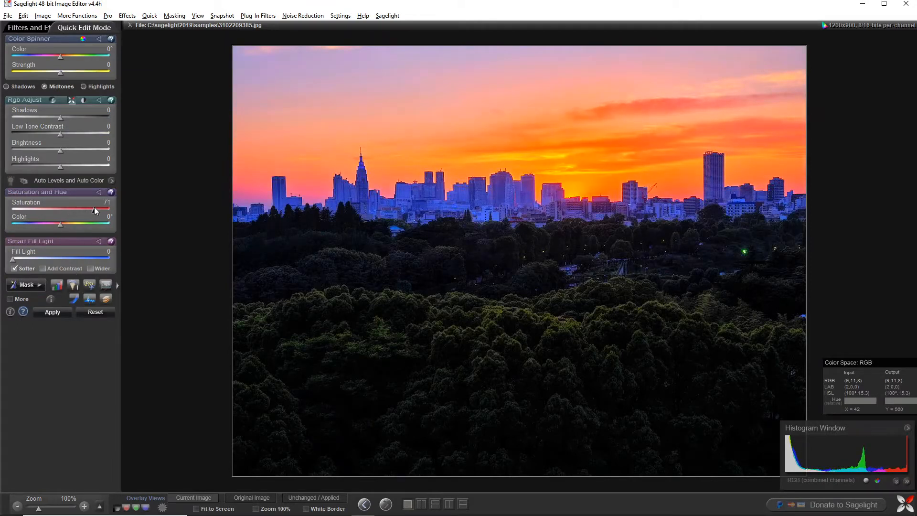
click(460, 312)
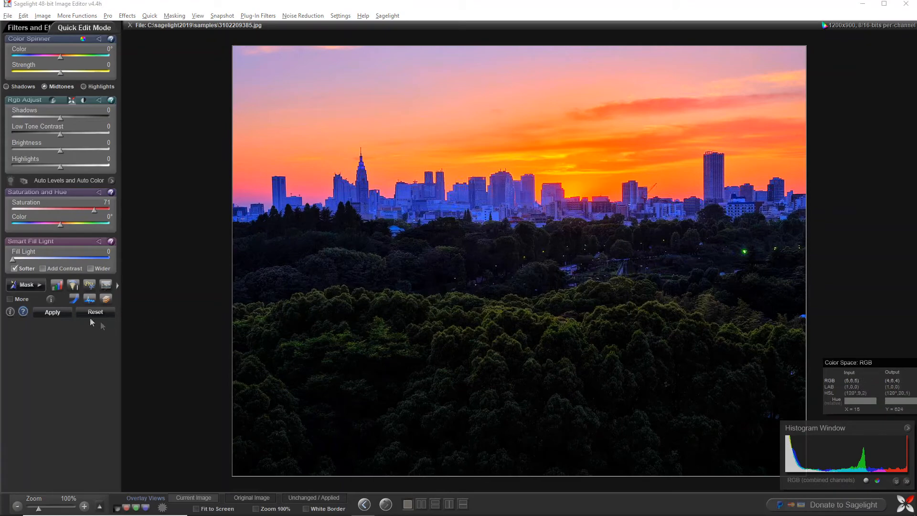
click(64, 315)
Step: With the Undo Brush, fill the image with the undo buffer, restore the saturation over the trees using a size 63 brush, and accept
click(24, 16)
click(53, 66)
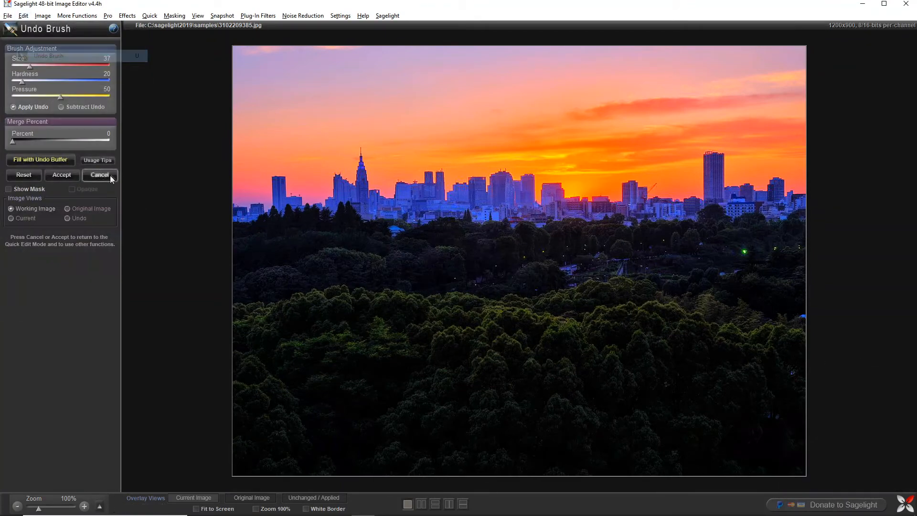
click(57, 160)
click(42, 66)
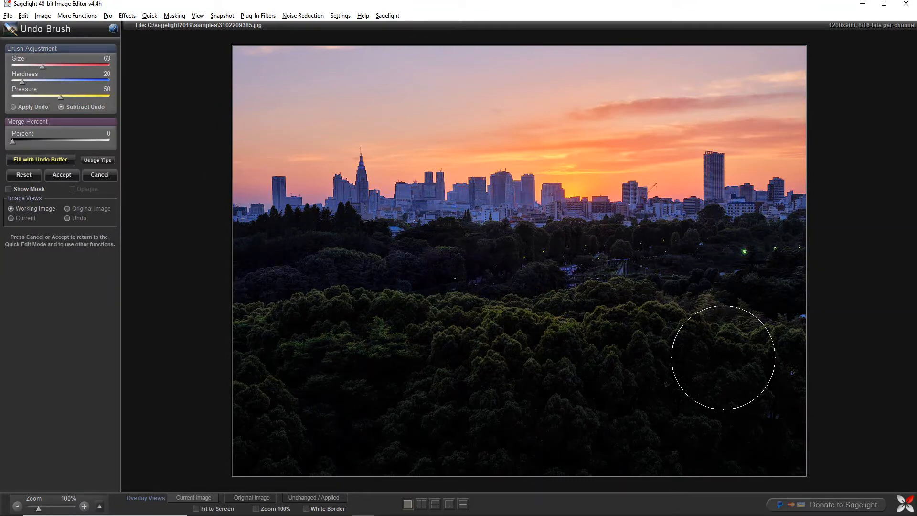
click(62, 175)
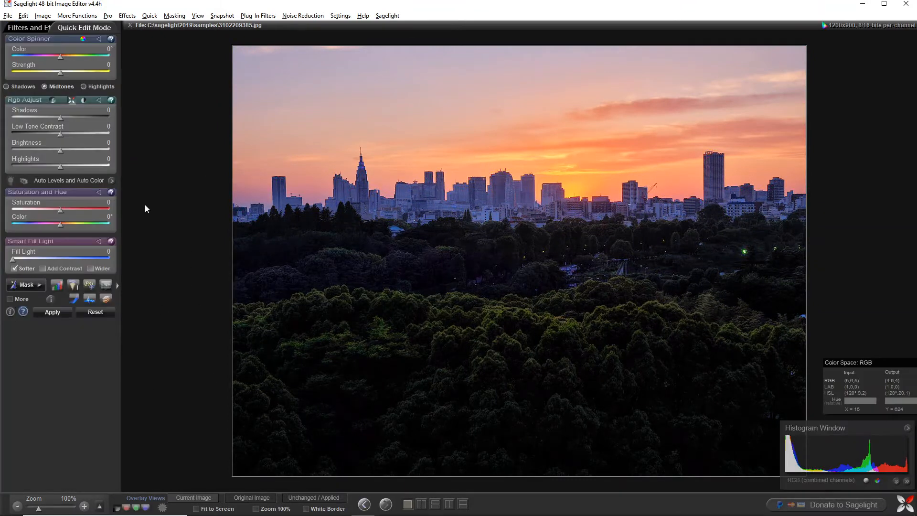
Step: Try Shadows 10, Low Tone Contrast 18 and Brightness -13, compare side by side with the original image, and reset the adjustments
mouse_move(59, 133)
mouse_down()
mouse_move(49, 132)
mouse_move(69, 133)
mouse_move(54, 150)
mouse_up()
mouse_move(65, 115)
mouse_down()
mouse_move(73, 120)
mouse_move(66, 120)
mouse_up()
drag(61, 167, 60, 167)
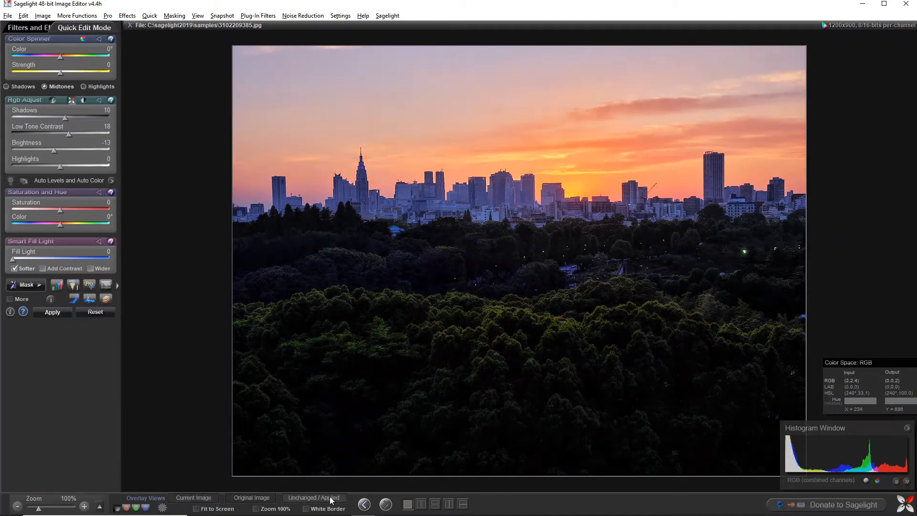
click(420, 505)
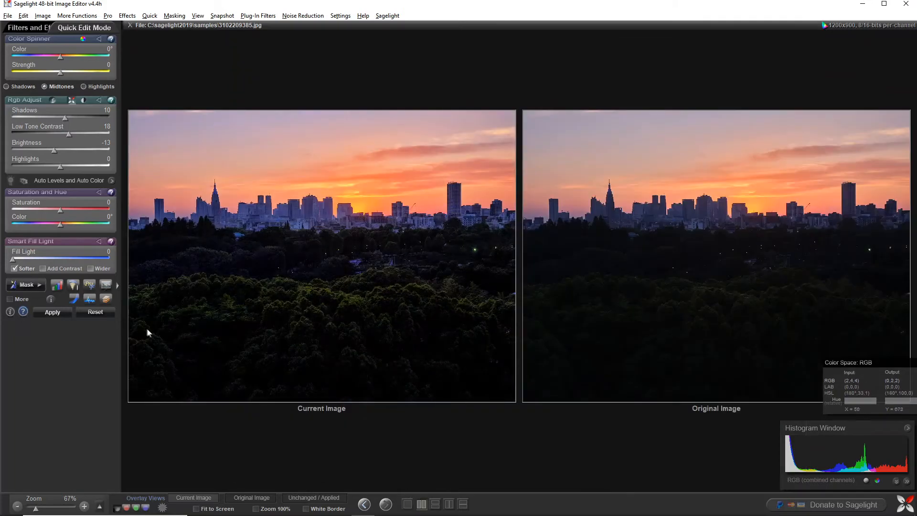
click(89, 314)
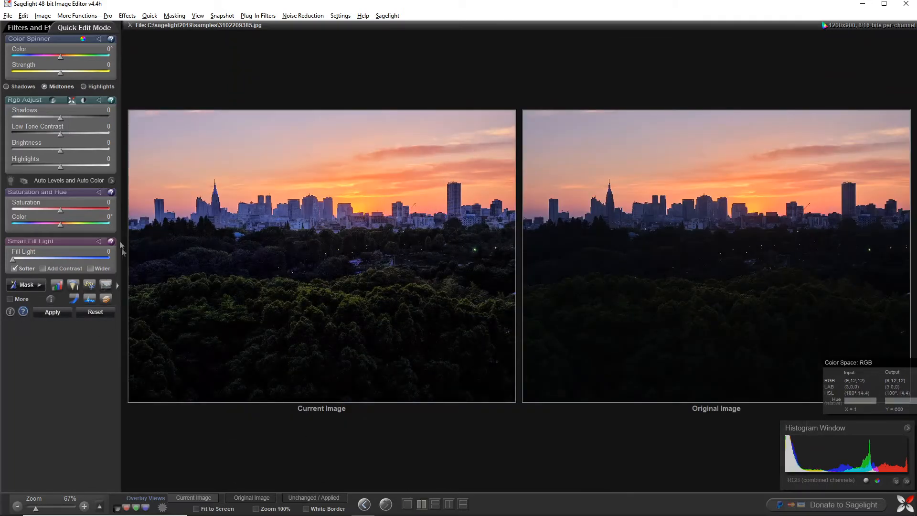
click(75, 300)
drag(105, 124, 107, 111)
drag(71, 153, 69, 163)
drag(107, 110, 108, 116)
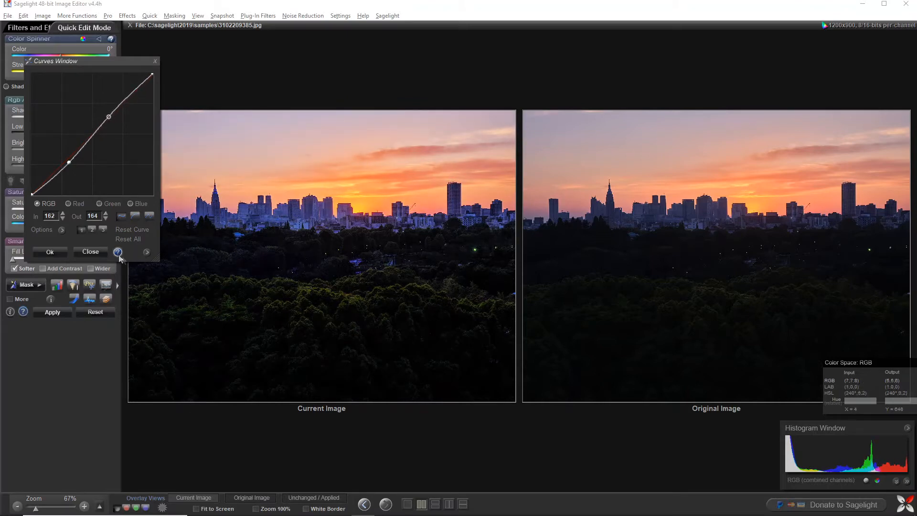
click(154, 61)
click(69, 17)
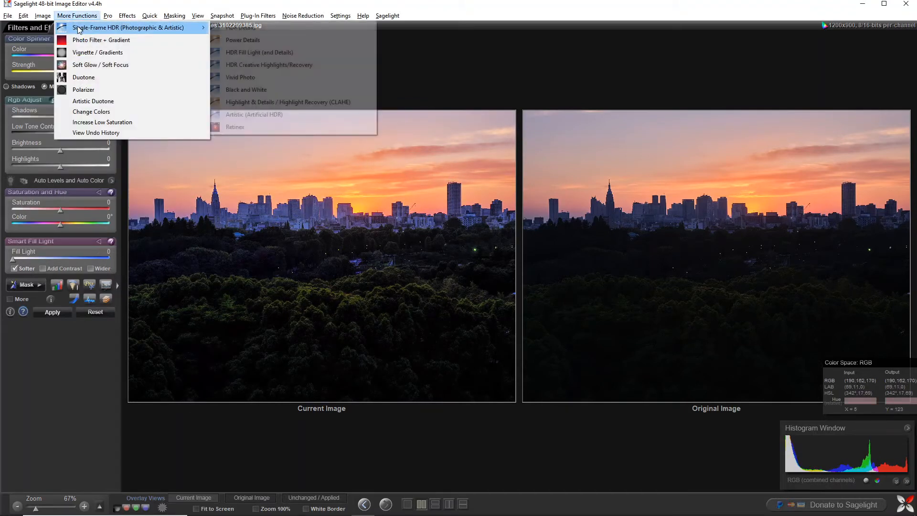
click(72, 17)
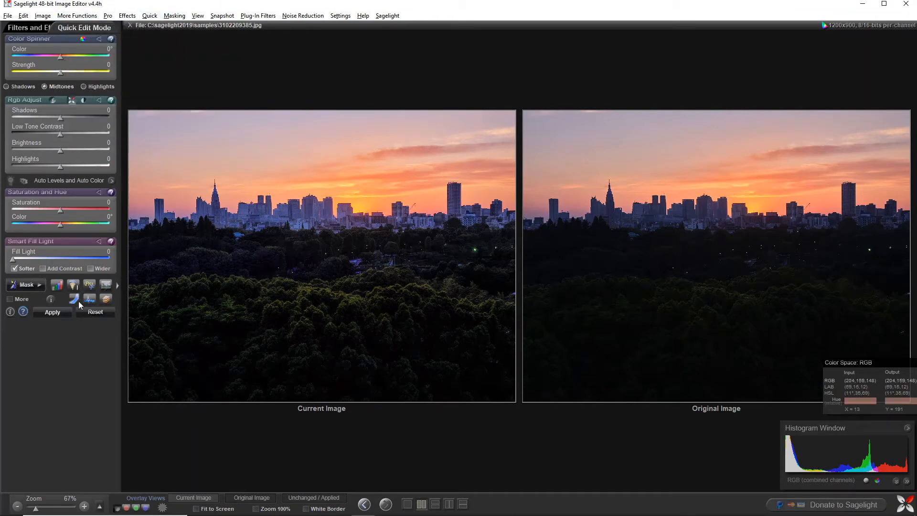
Step: In Smart Light, set the Highlights Range to about 96 and accept the change
click(72, 285)
mouse_move(41, 74)
mouse_down()
mouse_move(61, 75)
mouse_move(48, 74)
mouse_up()
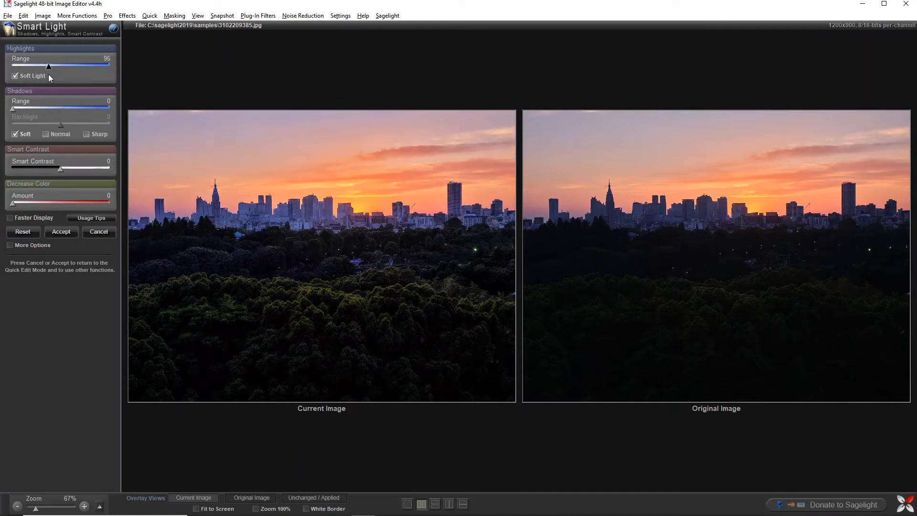
click(70, 233)
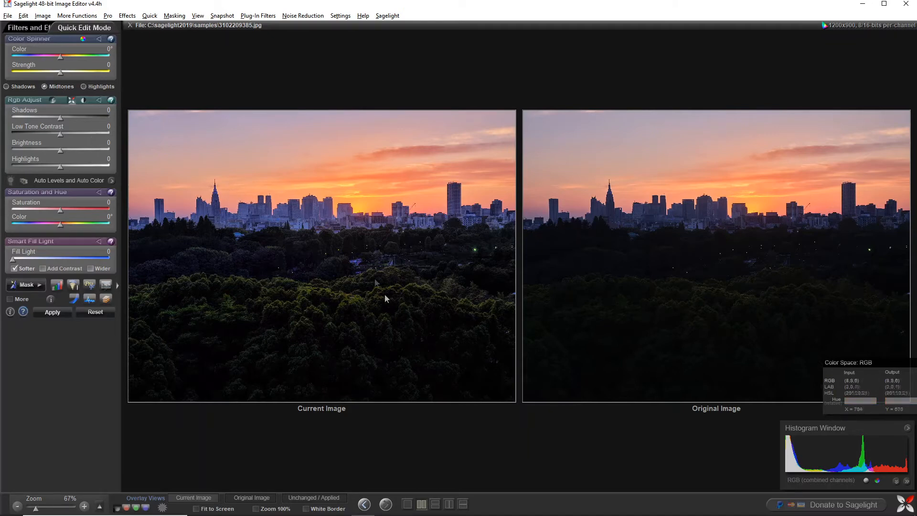
Step: Revert to the original image, then fill it with the undo buffer in the Undo Brush to bring the edited version back
click(8, 16)
click(36, 120)
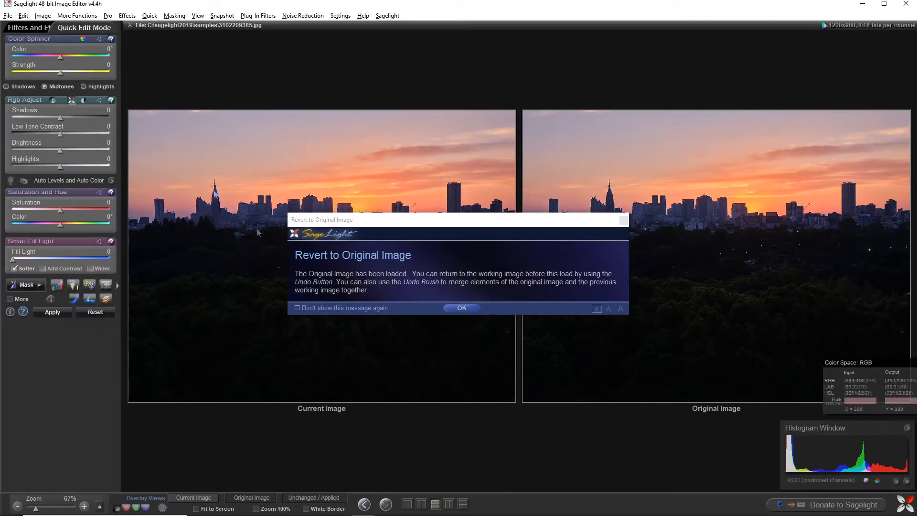
click(463, 308)
click(24, 15)
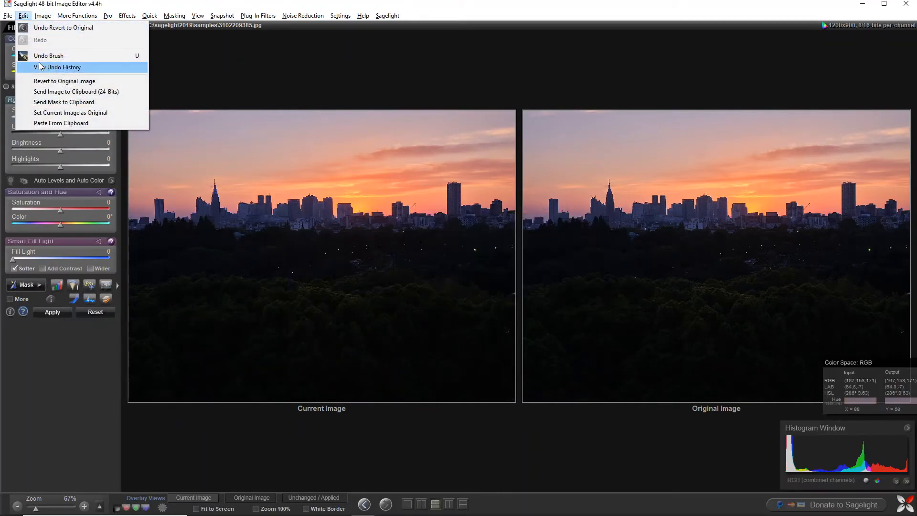
click(41, 56)
click(21, 159)
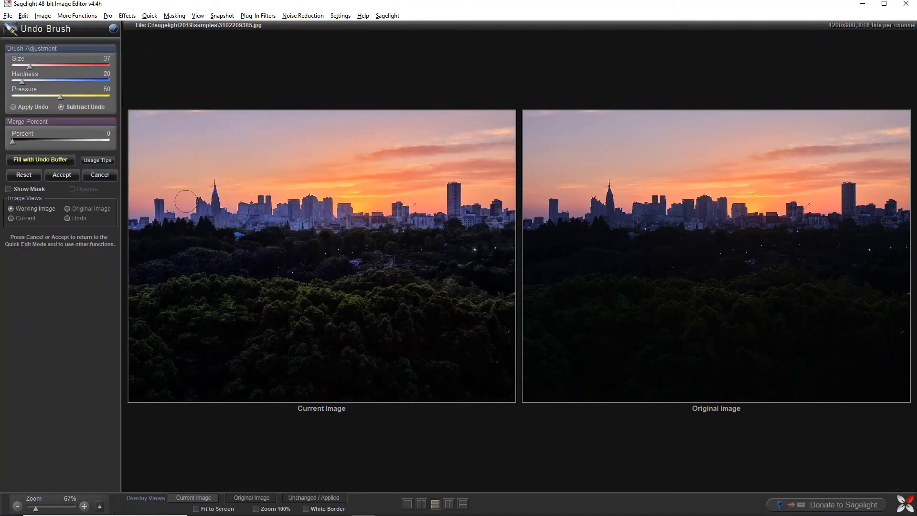
Step: Set the brush size to 62, subtract the undo along the skyline and treeline, and apply it back across the trees below
drag(30, 66, 41, 66)
mouse_move(173, 197)
mouse_down()
mouse_move(411, 234)
mouse_move(483, 230)
mouse_move(514, 215)
mouse_up()
drag(197, 240, 526, 261)
click(45, 106)
drag(175, 261, 510, 267)
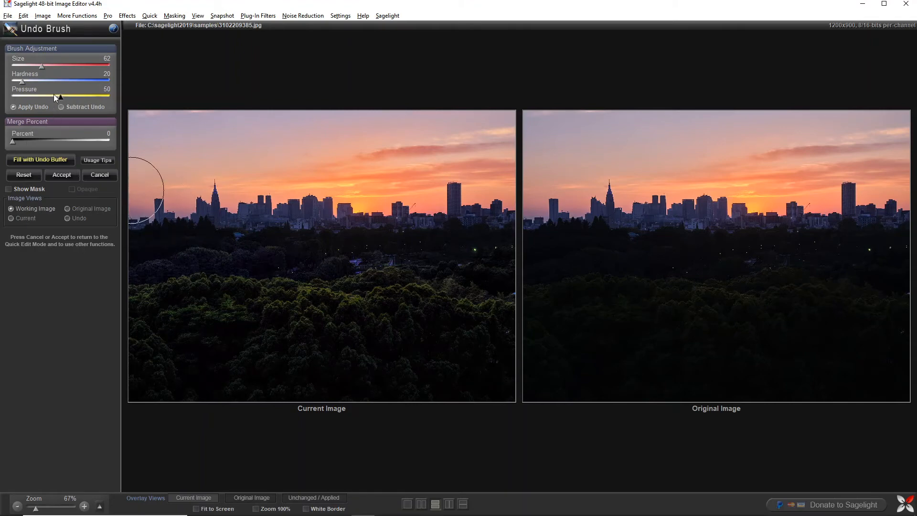
Step: Set the brush Pressure to 7, switch to Subtract Undo, and accept the blended image
drag(20, 95, 18, 95)
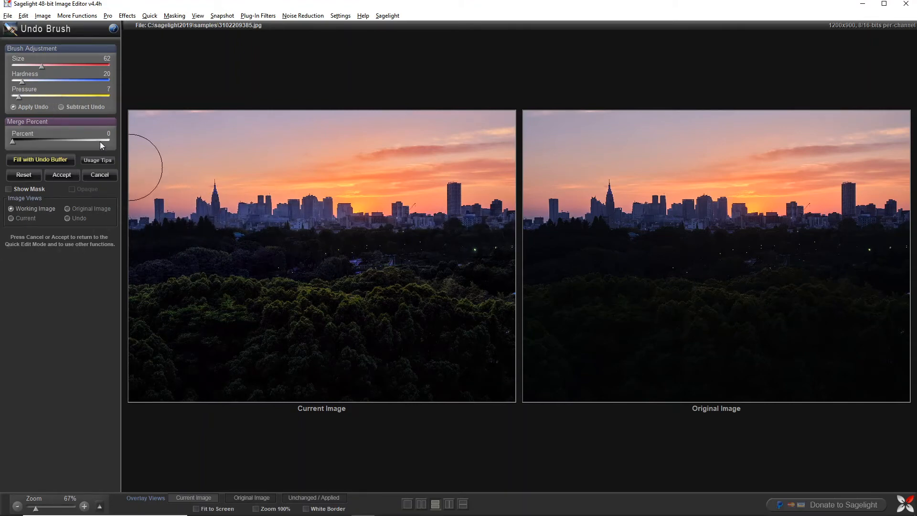
click(66, 108)
click(65, 174)
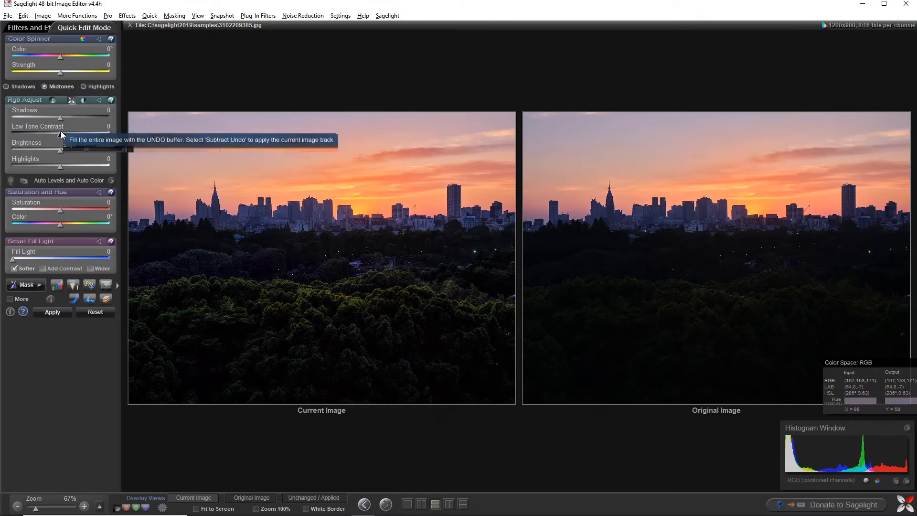
Step: Set Low Tone Contrast to 9 and Shadows to -16, and apply the adjustments
drag(68, 136, 53, 117)
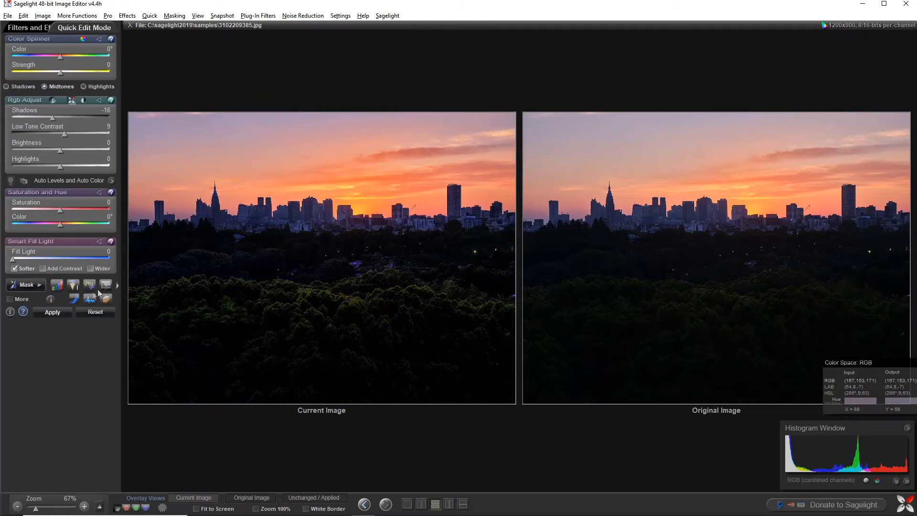
click(53, 312)
click(43, 27)
click(110, 25)
click(77, 16)
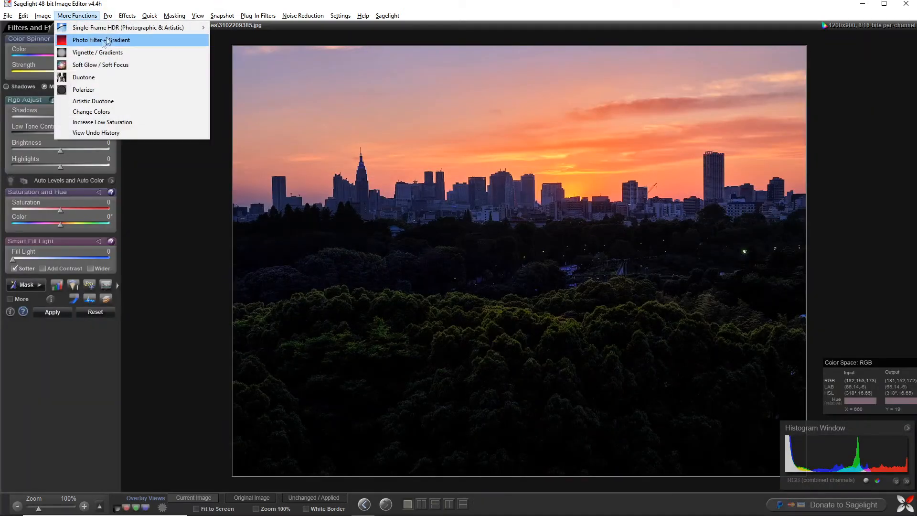
mouse_move(143, 28)
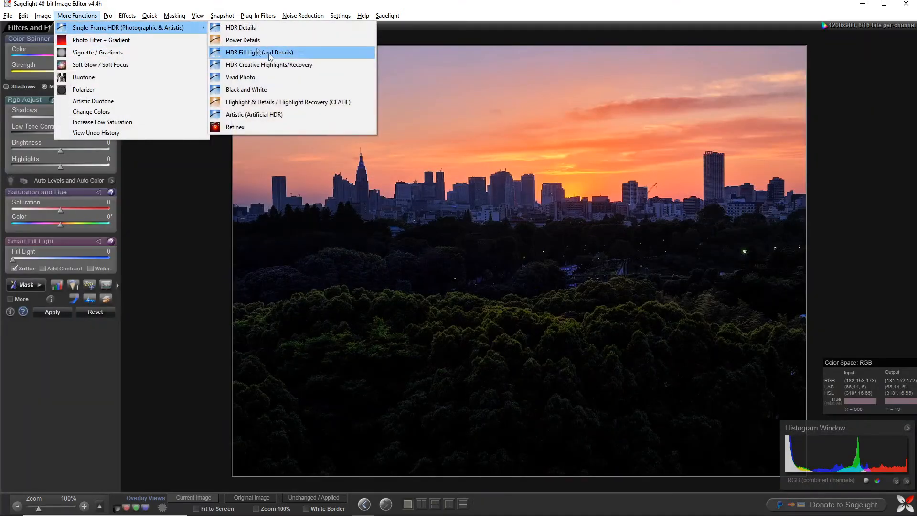
click(202, 234)
click(422, 505)
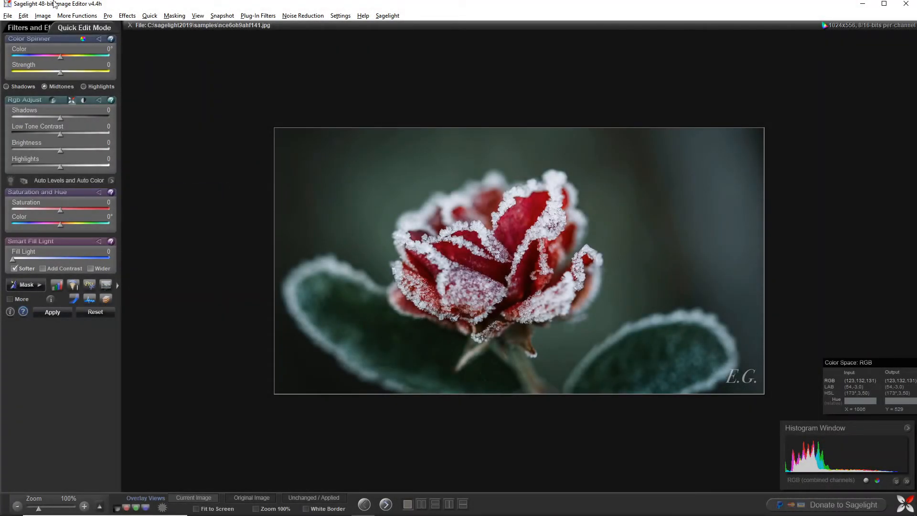
click(77, 16)
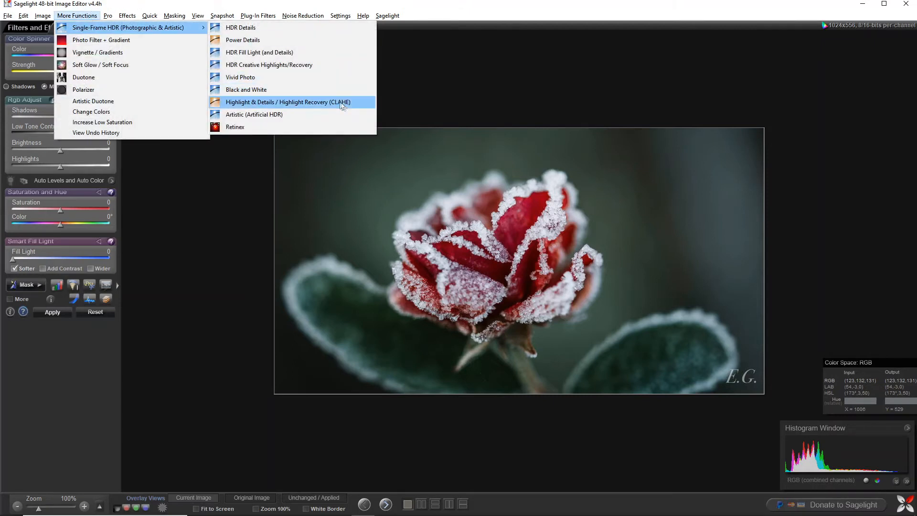
click(268, 102)
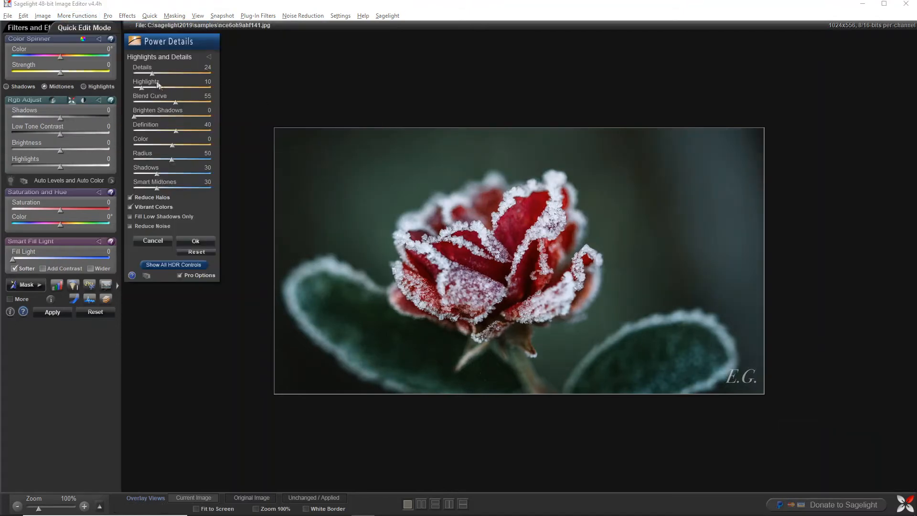
mouse_move(160, 75)
mouse_down()
mouse_move(181, 74)
mouse_move(153, 87)
mouse_up()
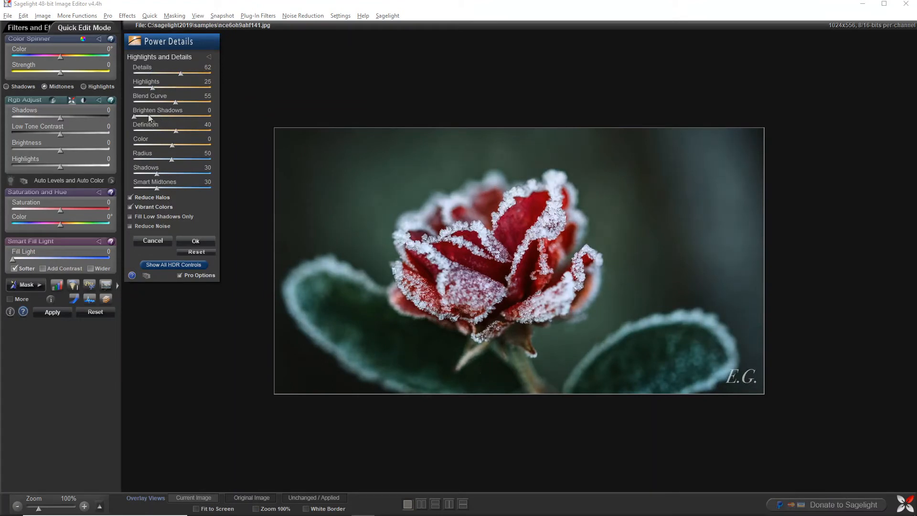
drag(176, 101, 201, 104)
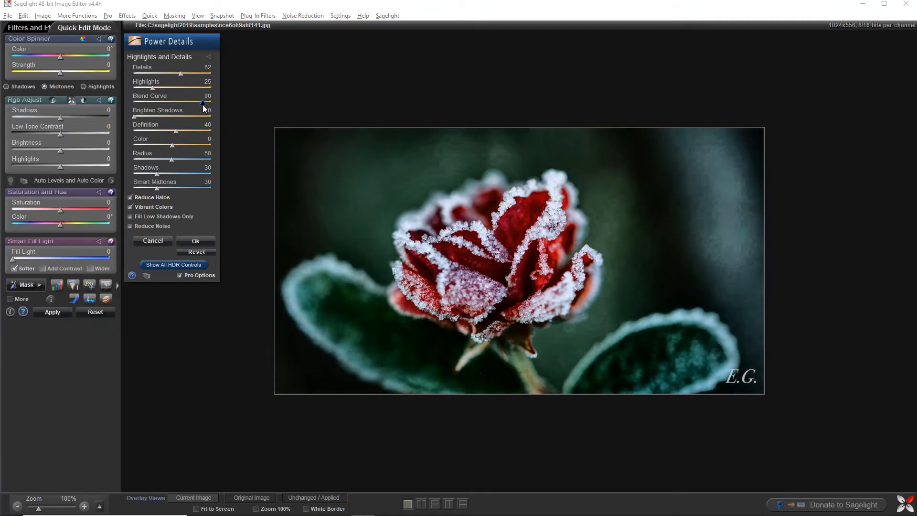
drag(179, 75, 156, 73)
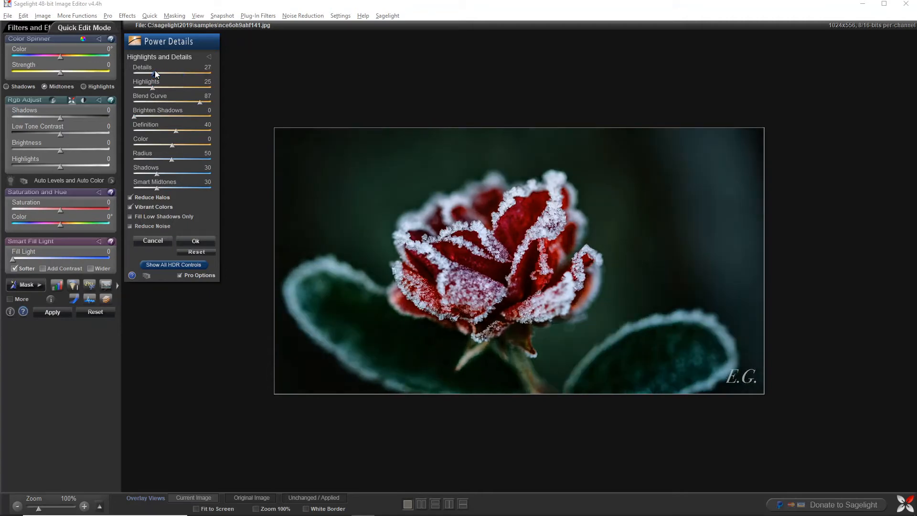
click(152, 240)
Step: Start the HDR Fill Light filter on the rose photo with Blend Curve 64, Contrast 50, Shadows 66 and Highlights 48
click(77, 16)
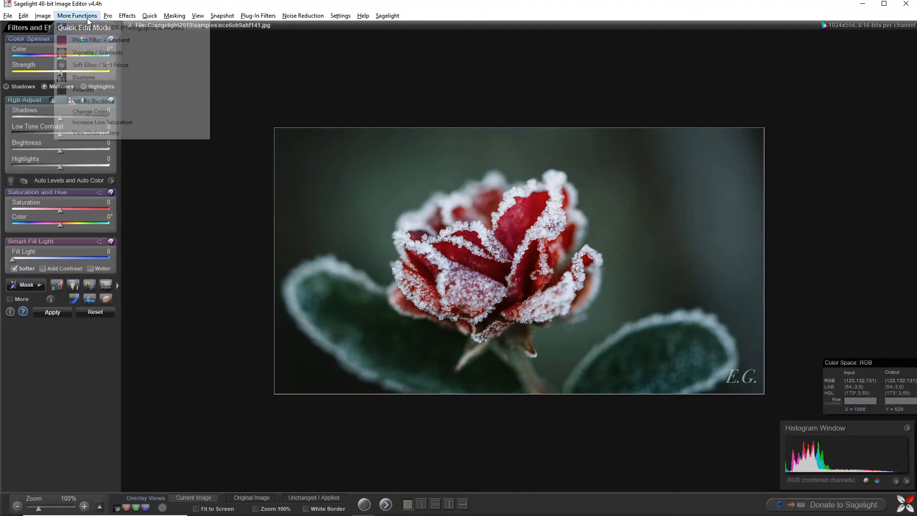
mouse_move(102, 33)
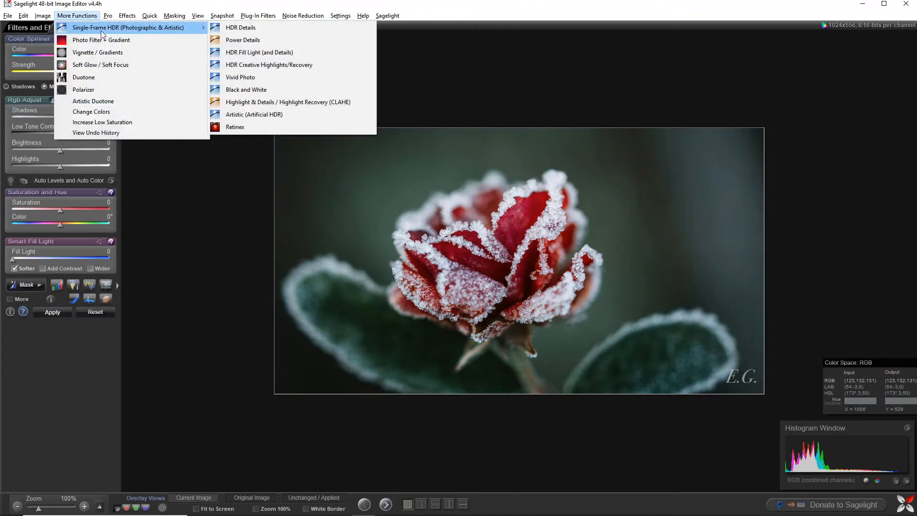
click(301, 52)
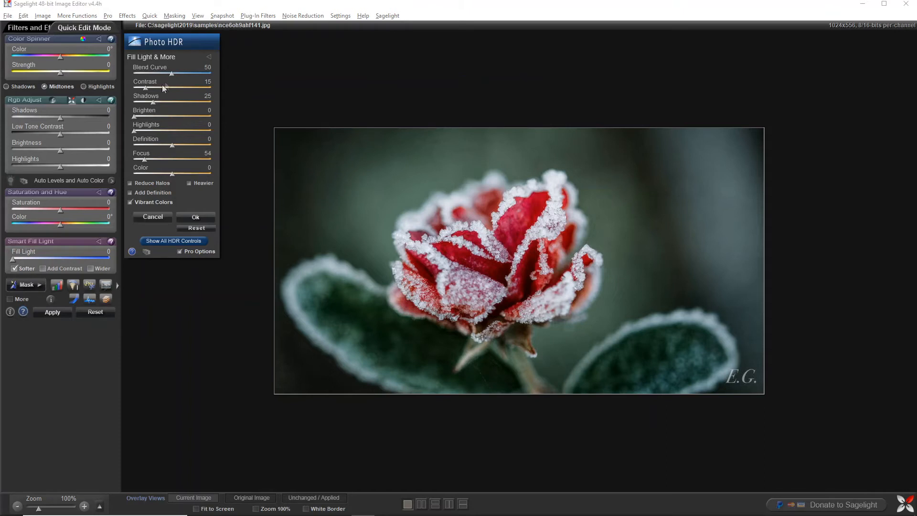
mouse_move(171, 73)
mouse_down()
mouse_move(149, 75)
mouse_move(198, 75)
mouse_move(186, 76)
mouse_up()
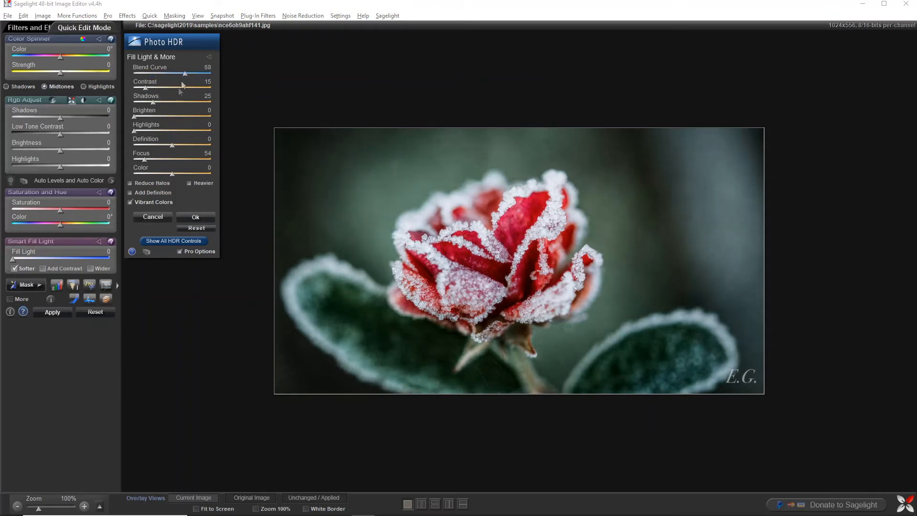
drag(138, 131, 182, 73)
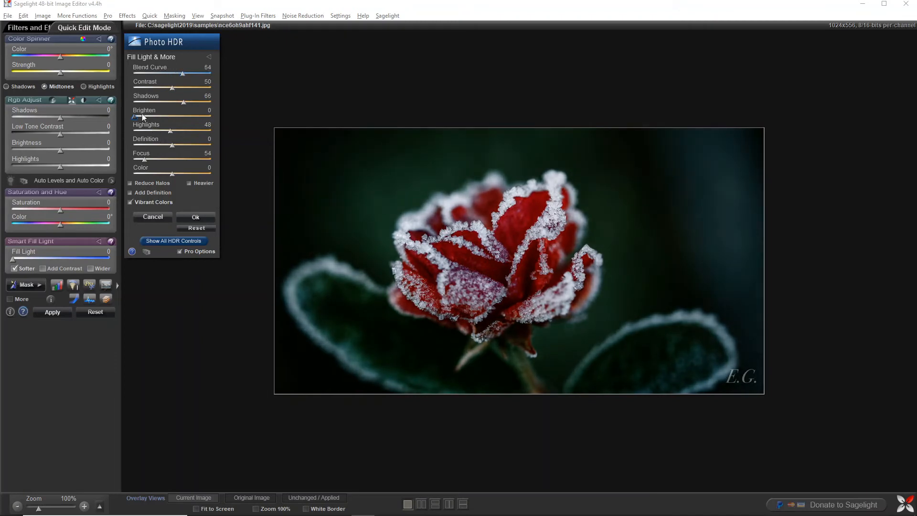
Step: Set Brighten to 27, Definition to -60 and Focus to 253 in the HDR fill light settings
drag(141, 114, 154, 115)
mouse_move(172, 145)
mouse_down()
mouse_move(153, 148)
mouse_move(179, 160)
mouse_move(164, 160)
mouse_up()
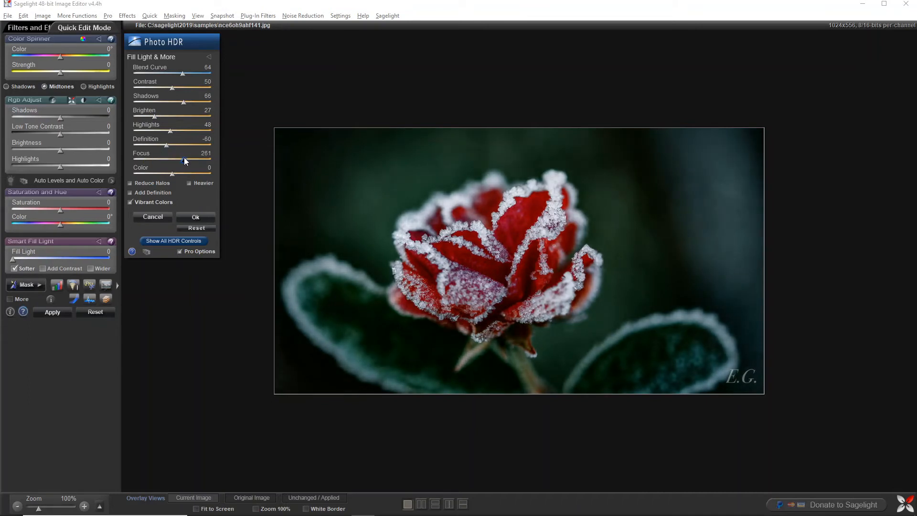
drag(186, 159, 182, 160)
Step: Readjust the HDR tones to Blend Curve 51, Contrast 87, Shadows 65 and Brighten 45
drag(183, 74, 164, 74)
drag(156, 116, 186, 117)
drag(183, 102, 136, 103)
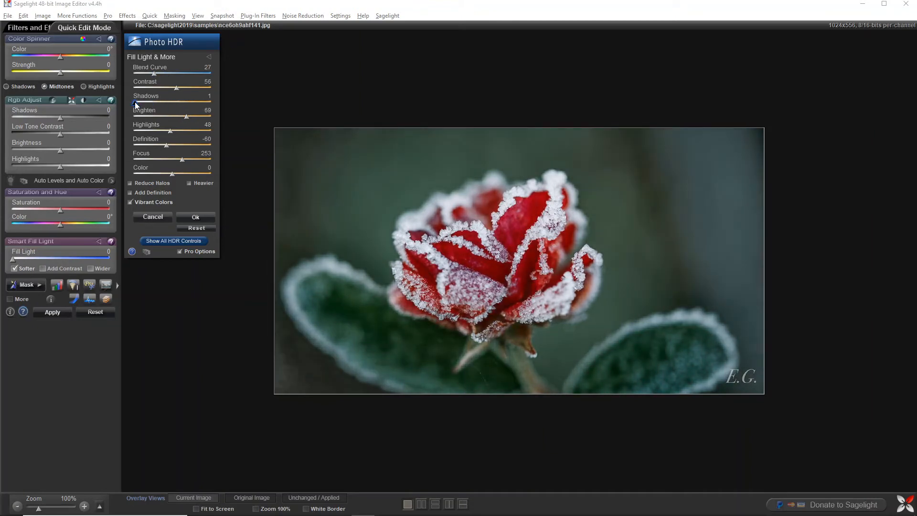
drag(135, 102, 173, 81)
mouse_move(185, 116)
mouse_down()
mouse_move(153, 115)
mouse_move(171, 109)
mouse_move(158, 99)
mouse_move(184, 103)
mouse_up()
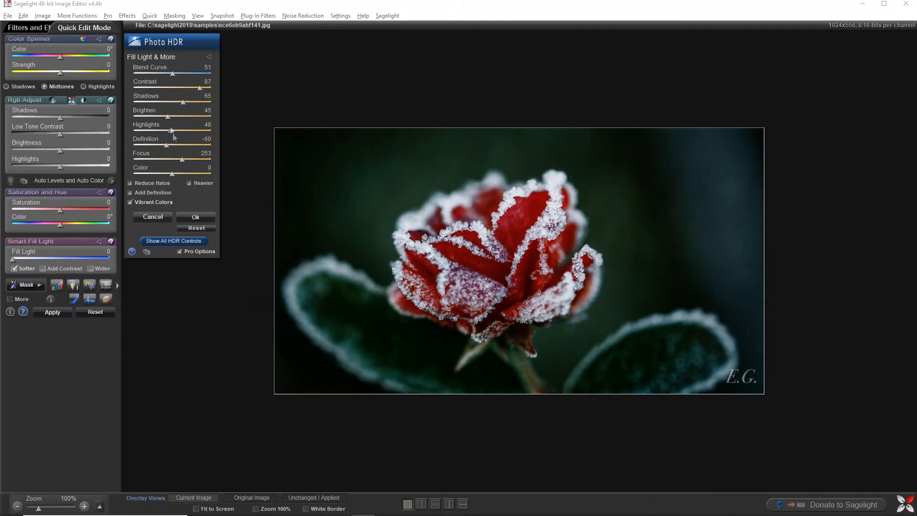
Step: Set Focus to 246, Color to 27 and Definition to -15, comparing the preview with the unchanged image
mouse_move(181, 161)
mouse_down()
mouse_move(154, 164)
mouse_move(181, 162)
mouse_move(159, 175)
mouse_move(183, 173)
mouse_up()
drag(173, 74, 175, 77)
click(334, 499)
click(334, 498)
click(154, 193)
mouse_move(165, 145)
mouse_down()
mouse_move(149, 146)
mouse_move(173, 147)
mouse_up()
Step: Try Blend Curve 70, Contrast 65, Shadows 32 and Highlights 32 for the rose photo
click(171, 131)
drag(175, 73, 159, 101)
click(183, 88)
click(168, 131)
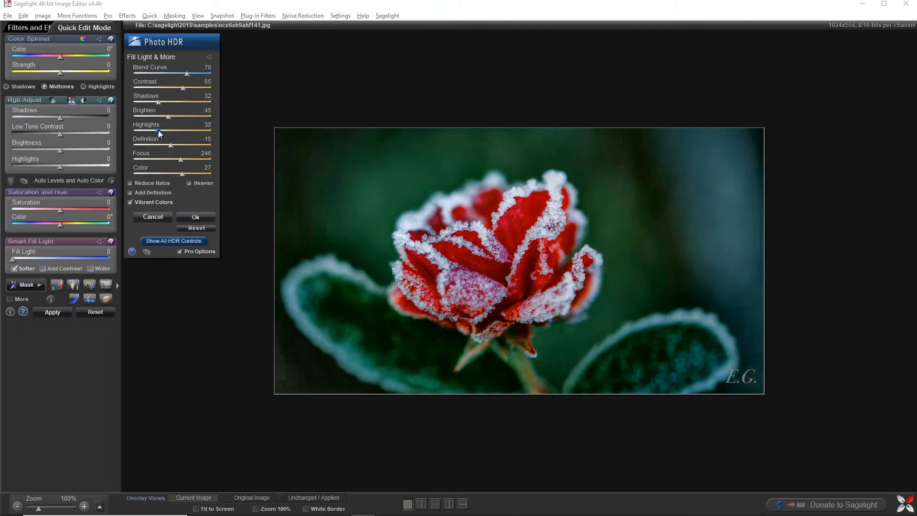
Step: Set Blend Curve 59, Contrast 74, Shadows 56, Brighten 55, Highlights 56 and Color -7, and accept the HDR filter
click(171, 132)
drag(182, 175, 170, 175)
mouse_move(187, 74)
mouse_down()
mouse_move(176, 78)
mouse_move(189, 77)
mouse_move(180, 78)
mouse_move(177, 100)
mouse_move(191, 88)
mouse_up()
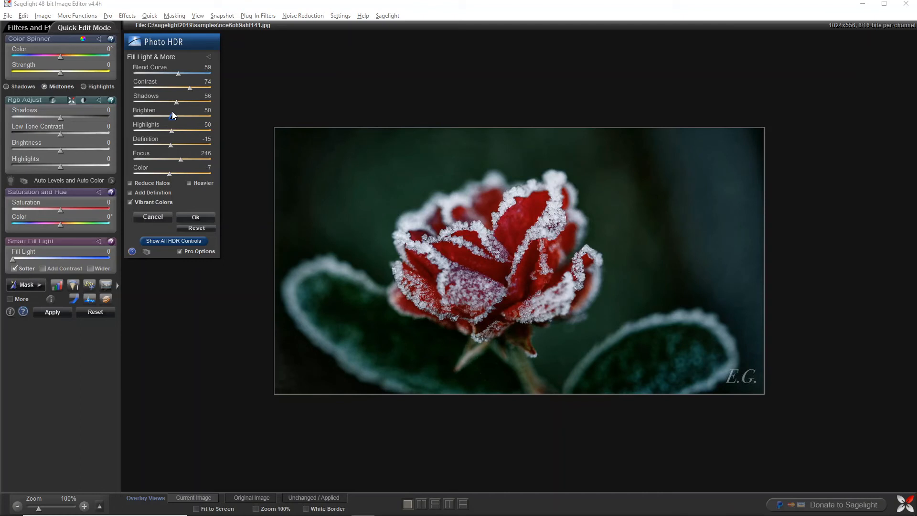
drag(179, 114, 178, 134)
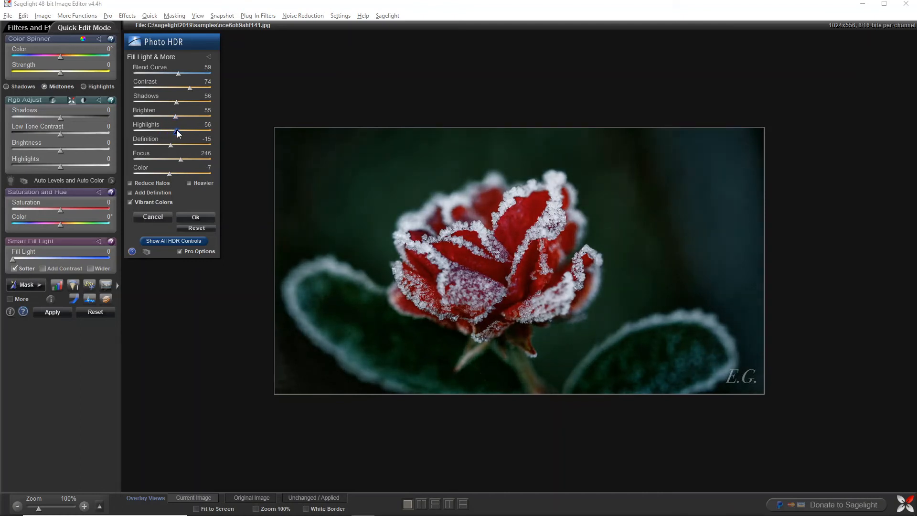
click(199, 220)
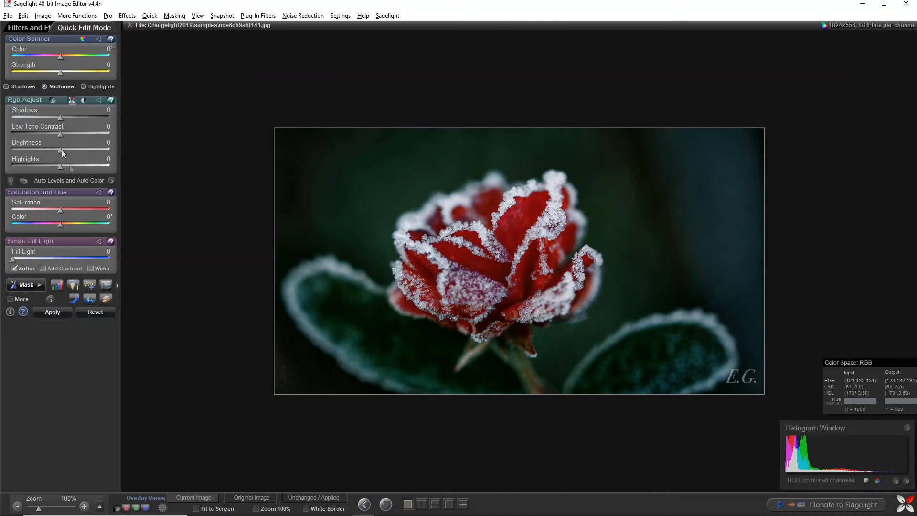
Step: Apply a Low Tone Contrast of 26 and compare the result side by side with the original at 277% zoom
mouse_move(63, 133)
mouse_down()
mouse_move(88, 133)
mouse_move(73, 134)
mouse_up()
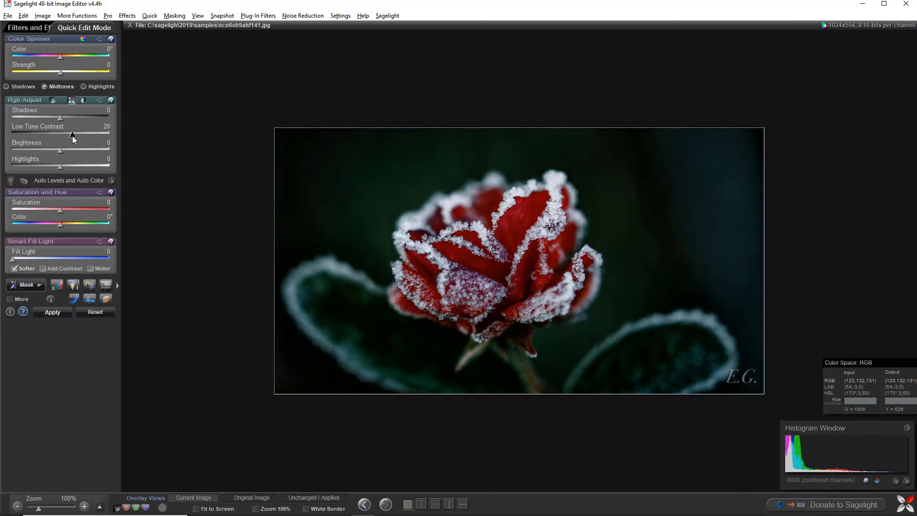
click(59, 315)
click(421, 505)
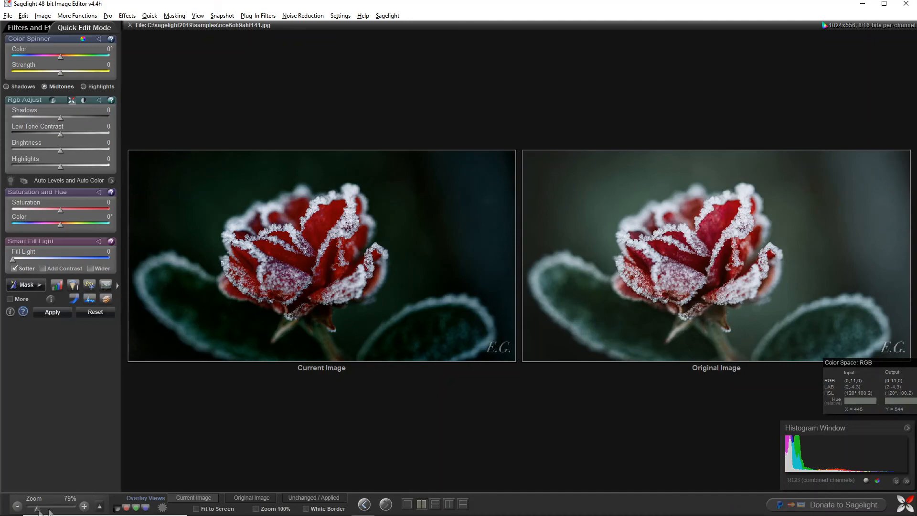
drag(40, 511, 47, 510)
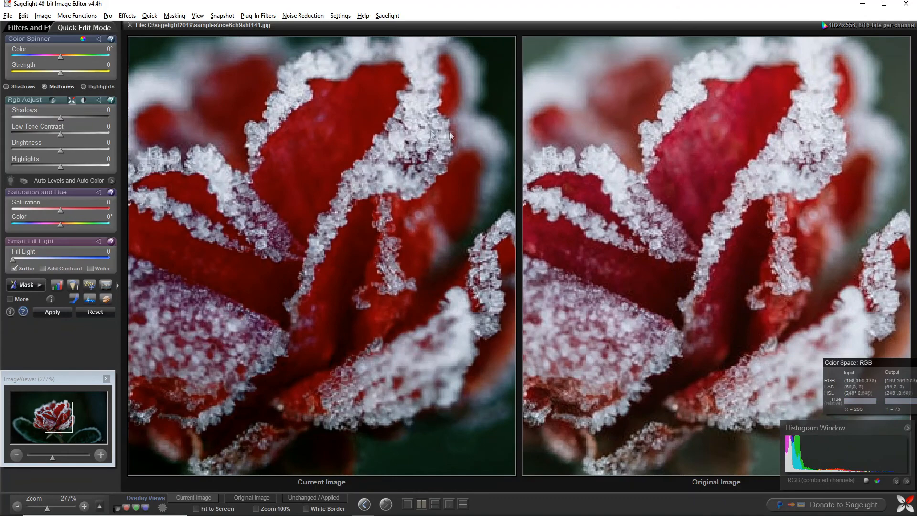
drag(53, 457, 41, 459)
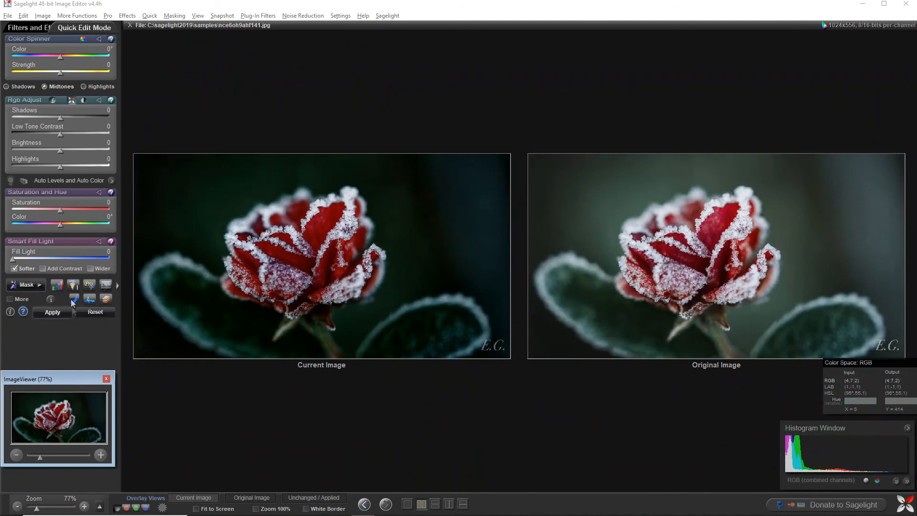
click(75, 287)
click(74, 287)
drag(67, 168, 83, 171)
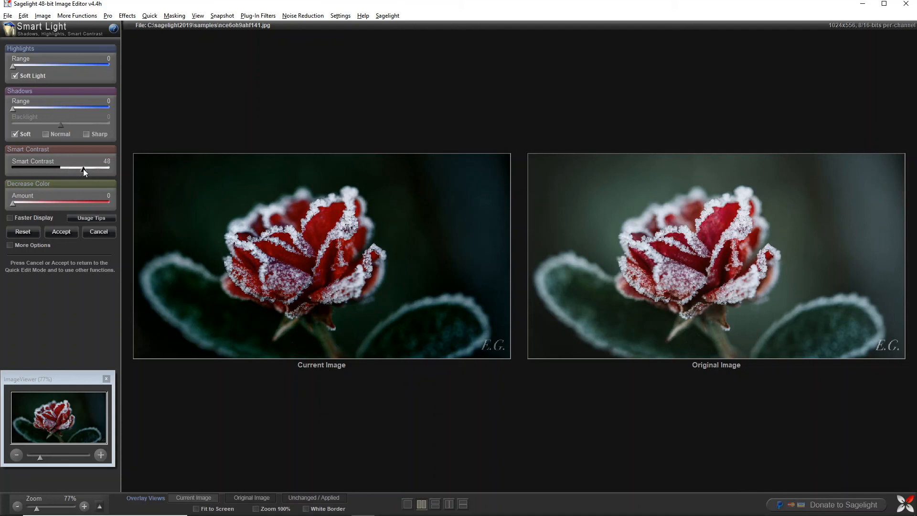
mouse_move(25, 106)
mouse_down()
mouse_move(39, 111)
mouse_move(35, 121)
mouse_move(10, 112)
mouse_move(24, 112)
mouse_up()
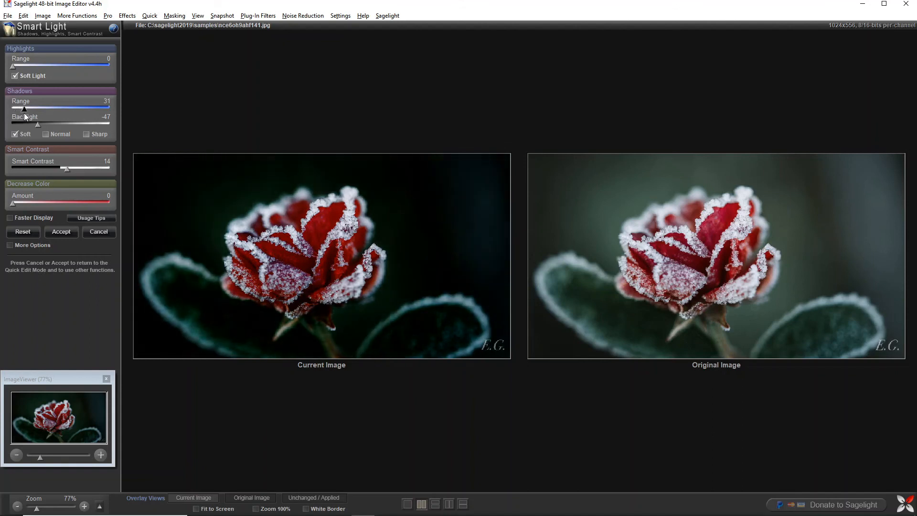
click(306, 498)
click(94, 233)
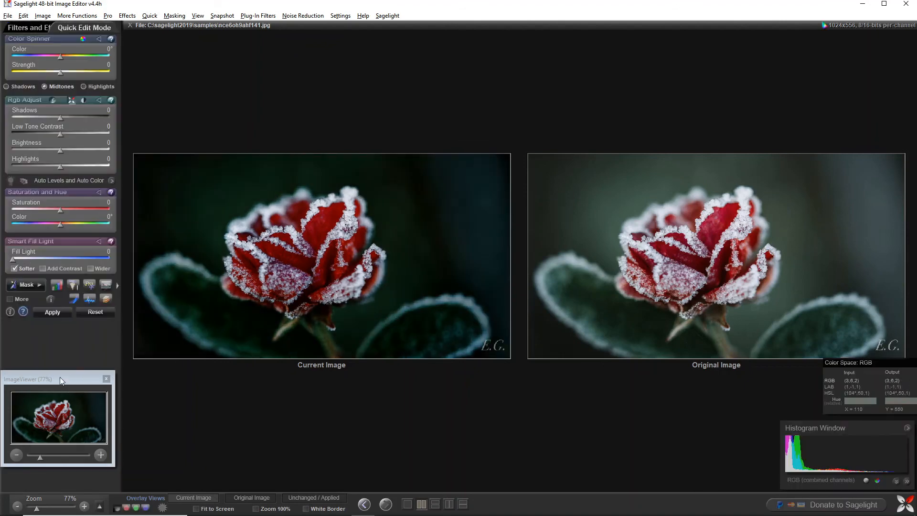
Step: Move the floating image viewer out of the way and show only the current image
drag(59, 377, 15, 460)
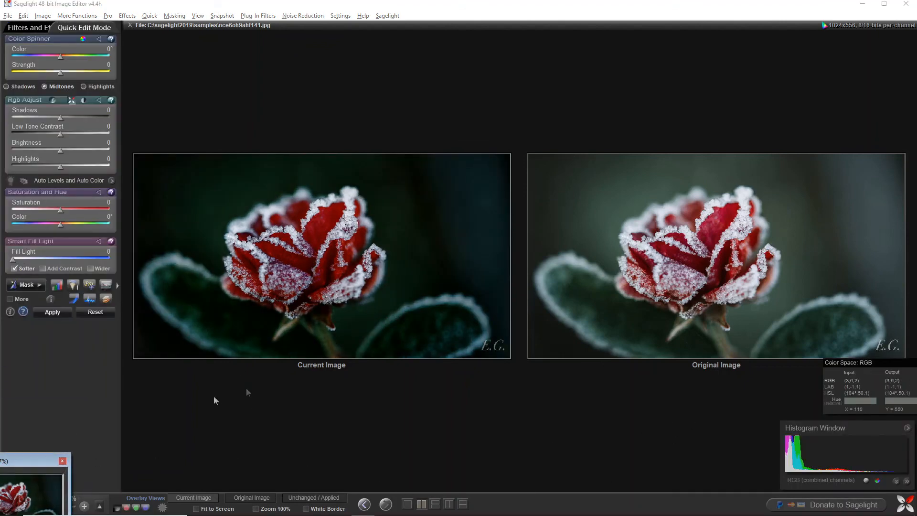
click(407, 505)
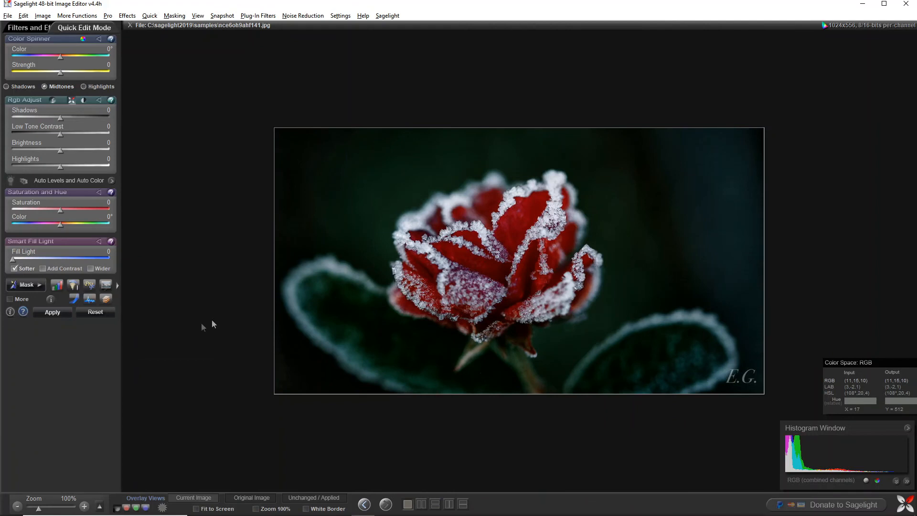